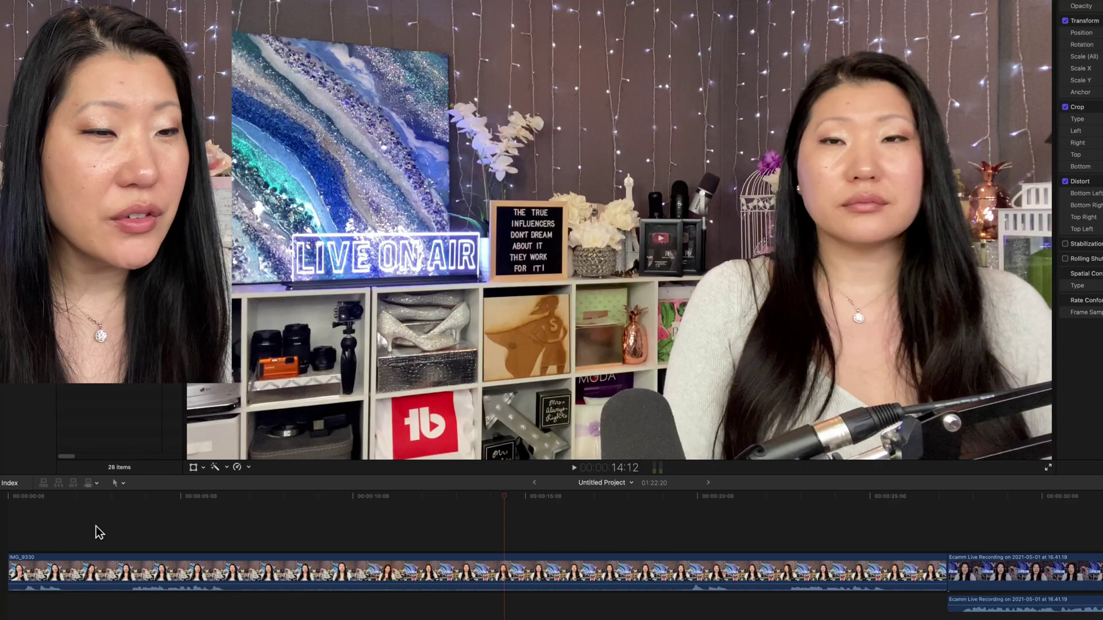
Move the playhead to the project's first frame at 00:00:00:00
click(9, 497)
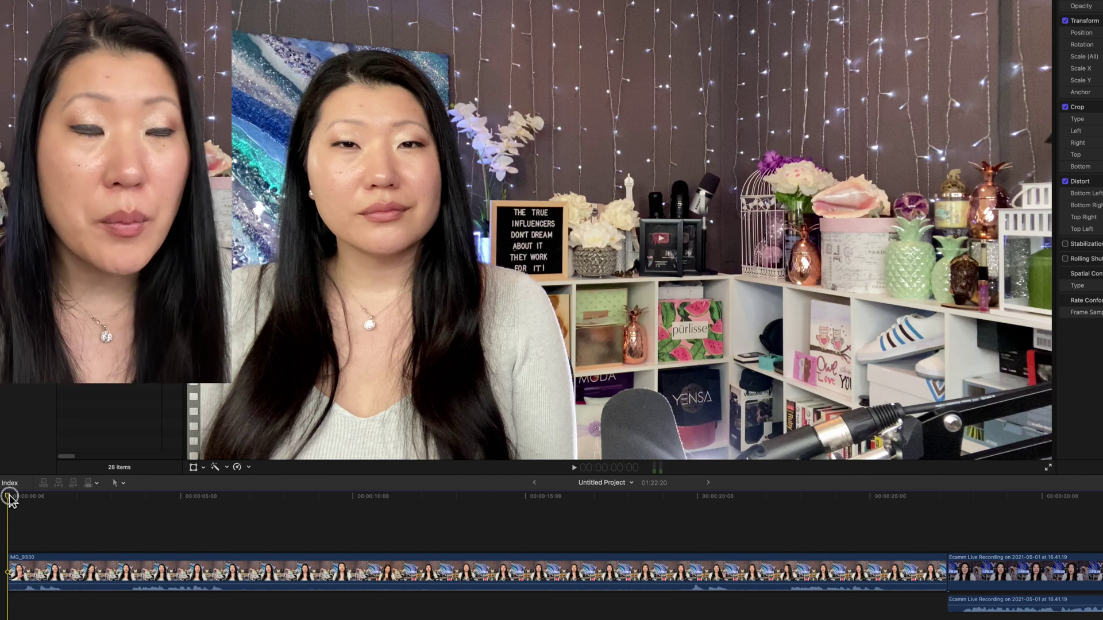
Scrub the footage and blade the IMG_9330 clip at 17:17
drag(10, 498, 904, 508)
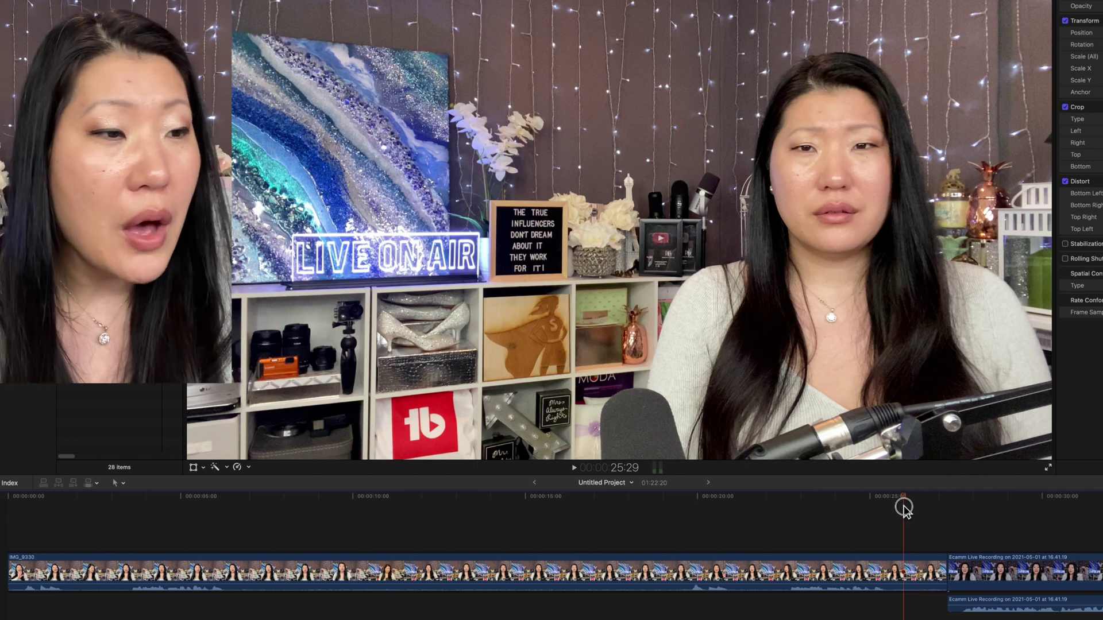
drag(904, 508, 613, 508)
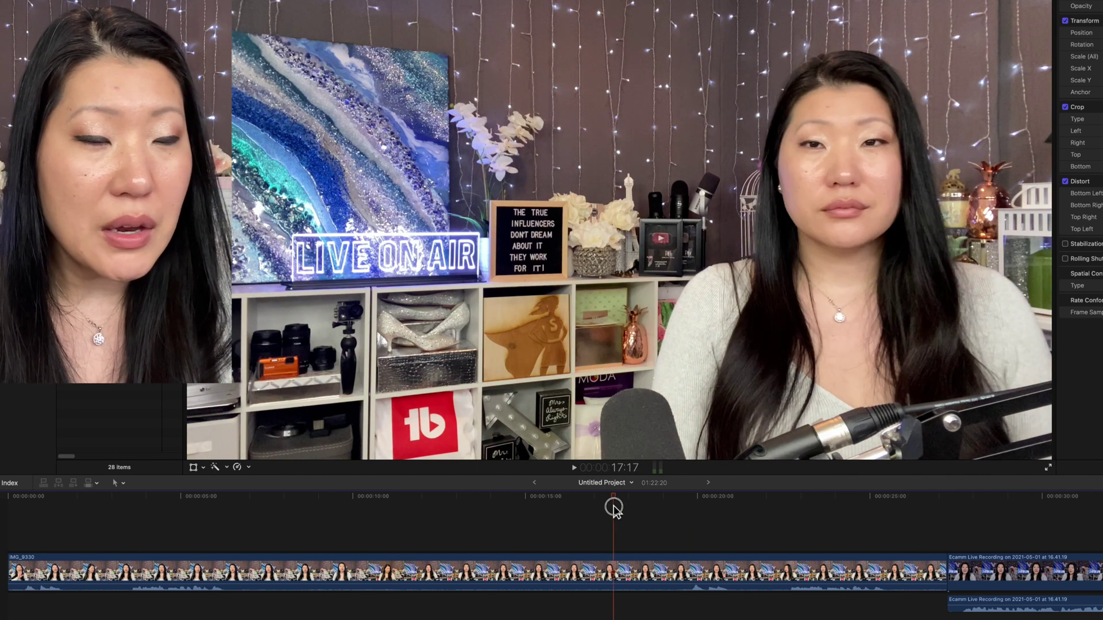
key(super+b)
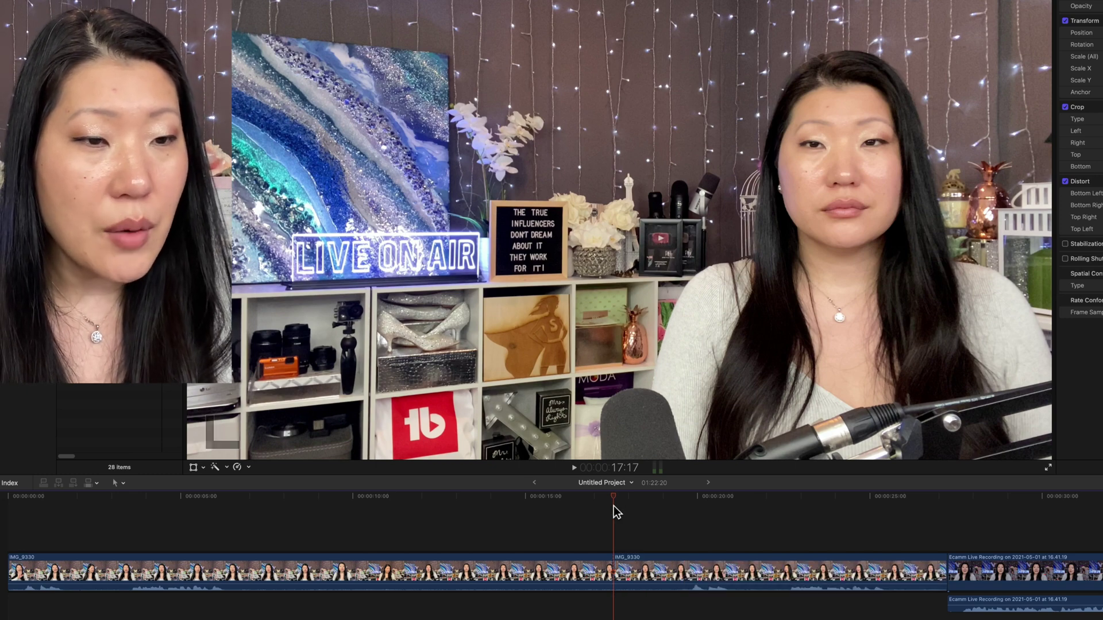
Connect the second piece above the project start and blade it at 3:17
drag(734, 572, 119, 528)
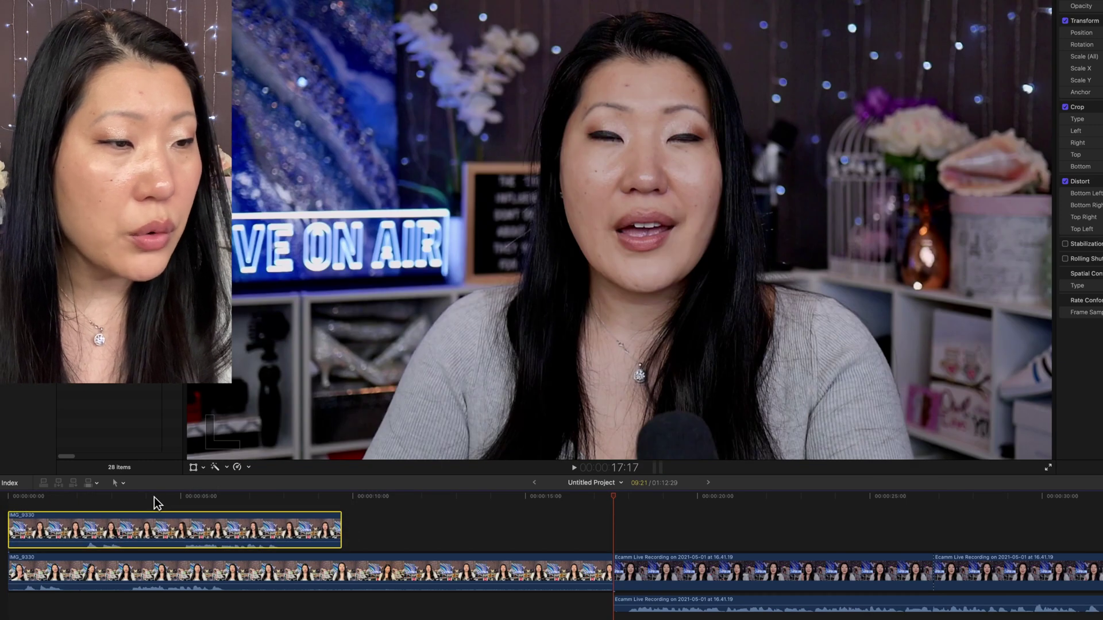
click(173, 495)
drag(173, 498, 148, 498)
key(super+b)
Trim the right piece's edit point 12 frames earlier and slide that piece earlier
click(150, 527)
drag(151, 529, 132, 529)
drag(250, 524, 202, 524)
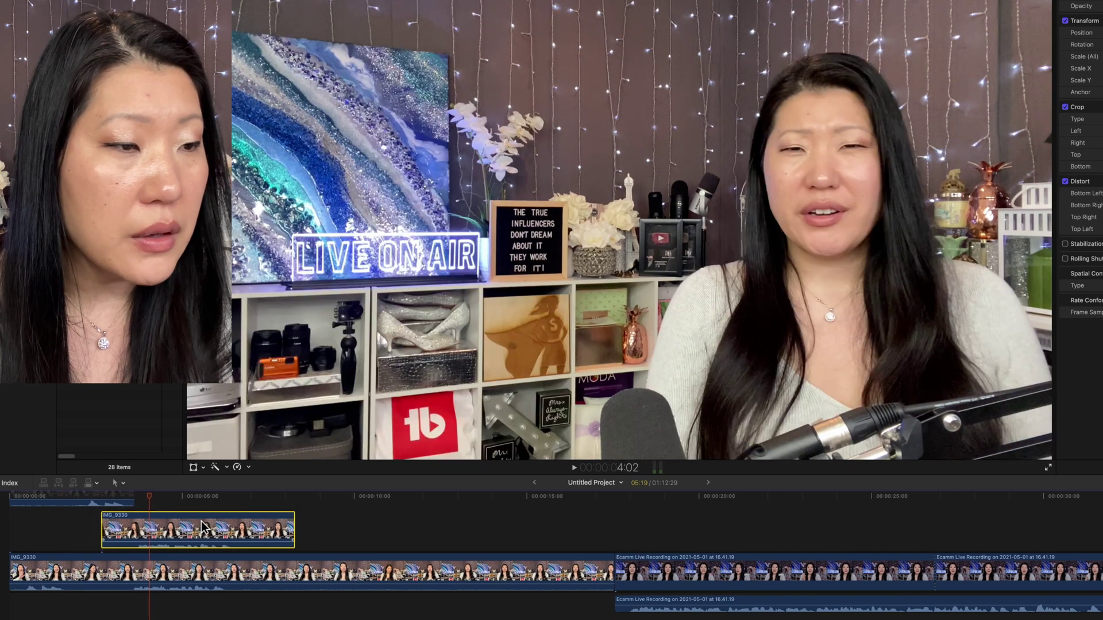
Zoom in, shorten the topmost clip by 9 frames, and slide the stacked clip 4 frames earlier
key(super+equal)
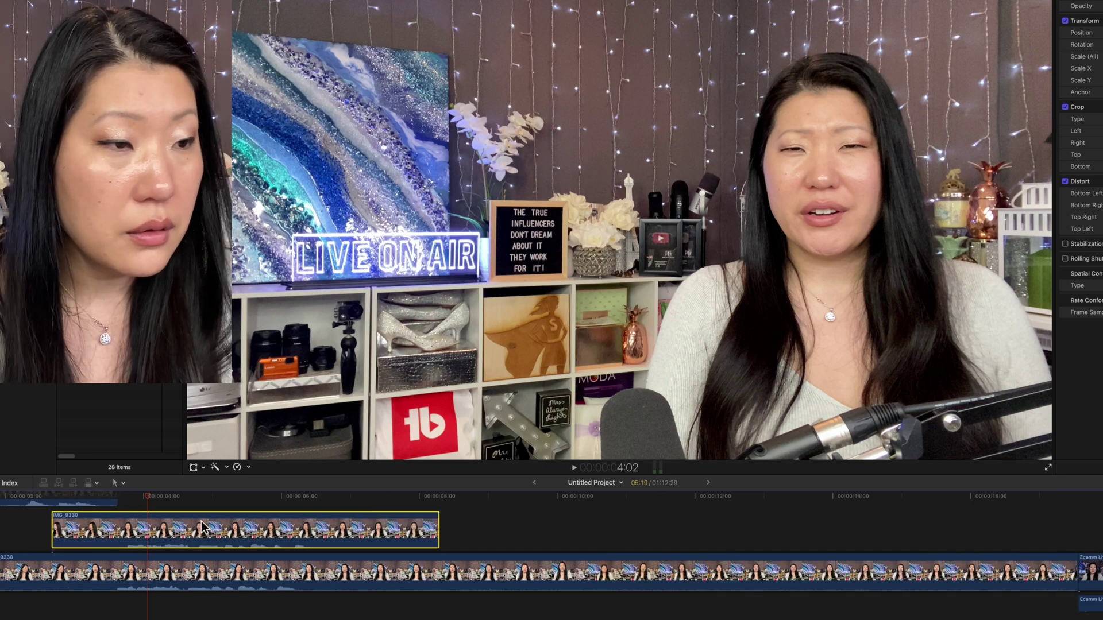
scroll(201, 524, left, 5)
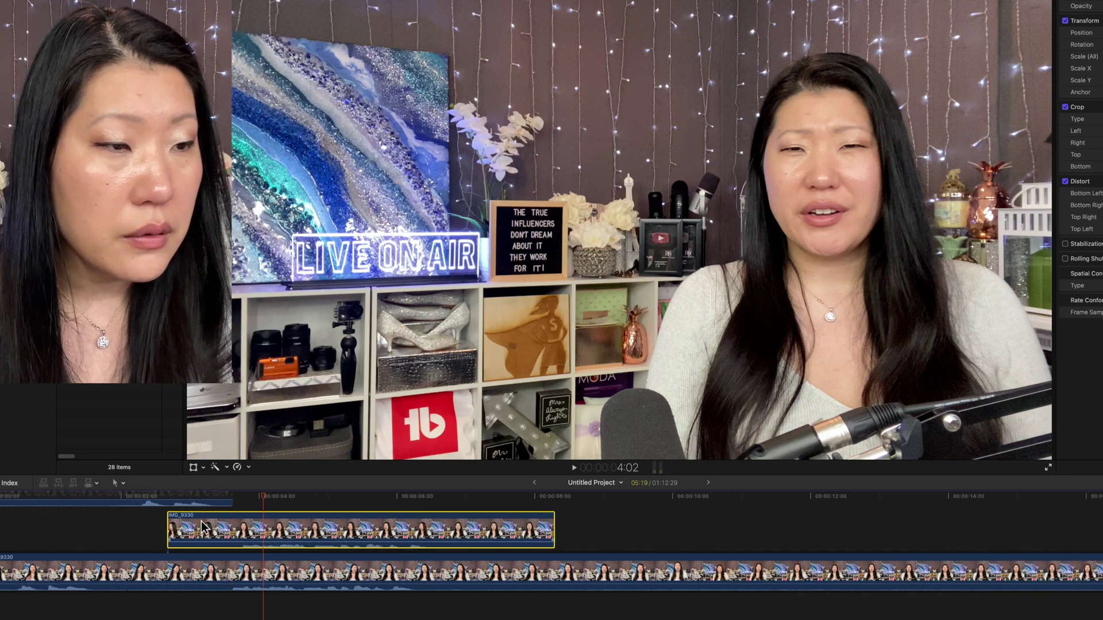
click(231, 498)
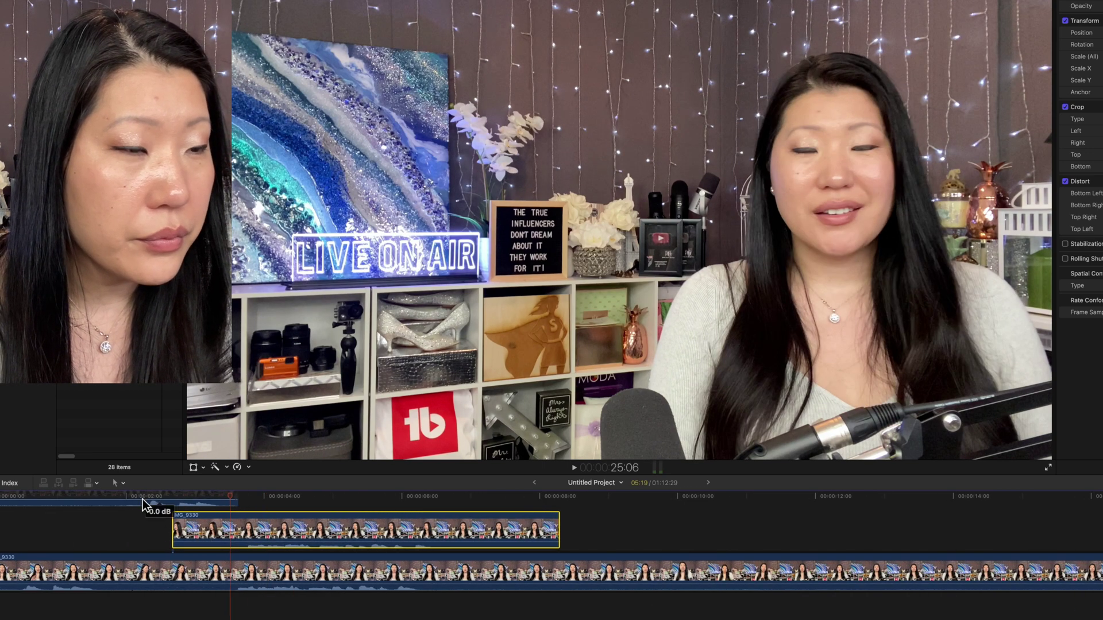
drag(51, 505, 28, 503)
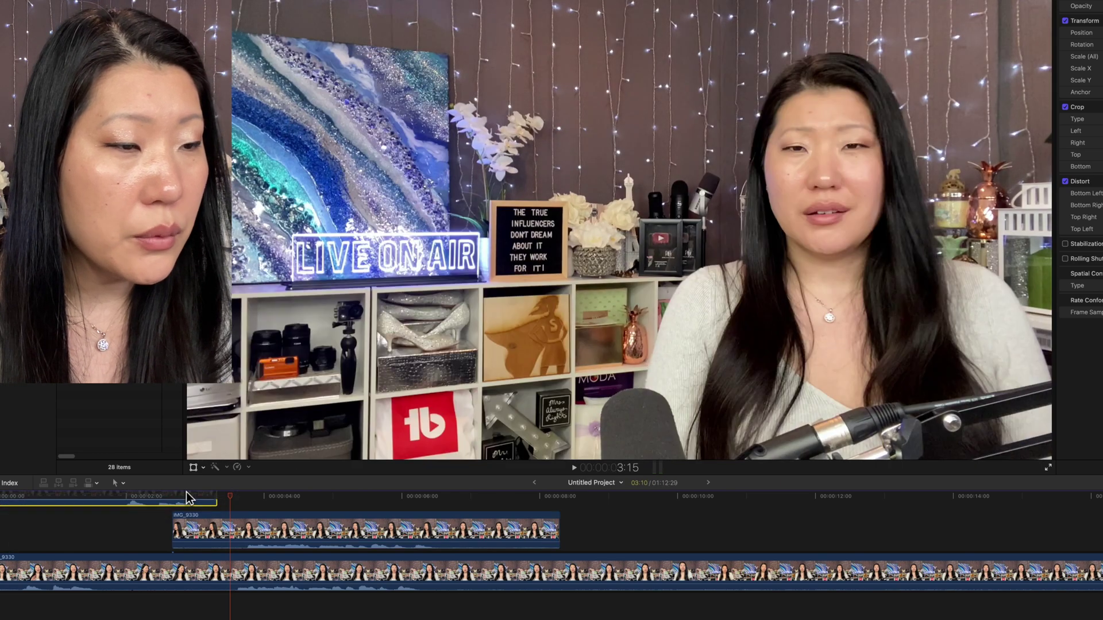
drag(230, 499, 235, 498)
click(326, 522)
drag(327, 523, 319, 523)
Play back to 6:25 and trim the stacked clip's end to the playhead
click(217, 497)
key(space)
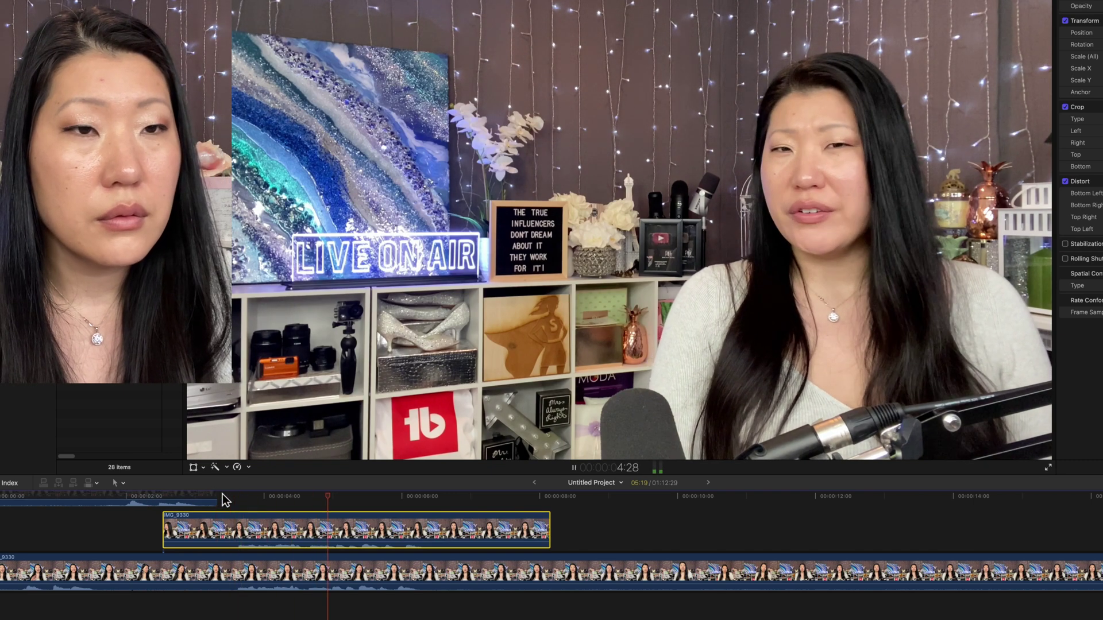
key(space)
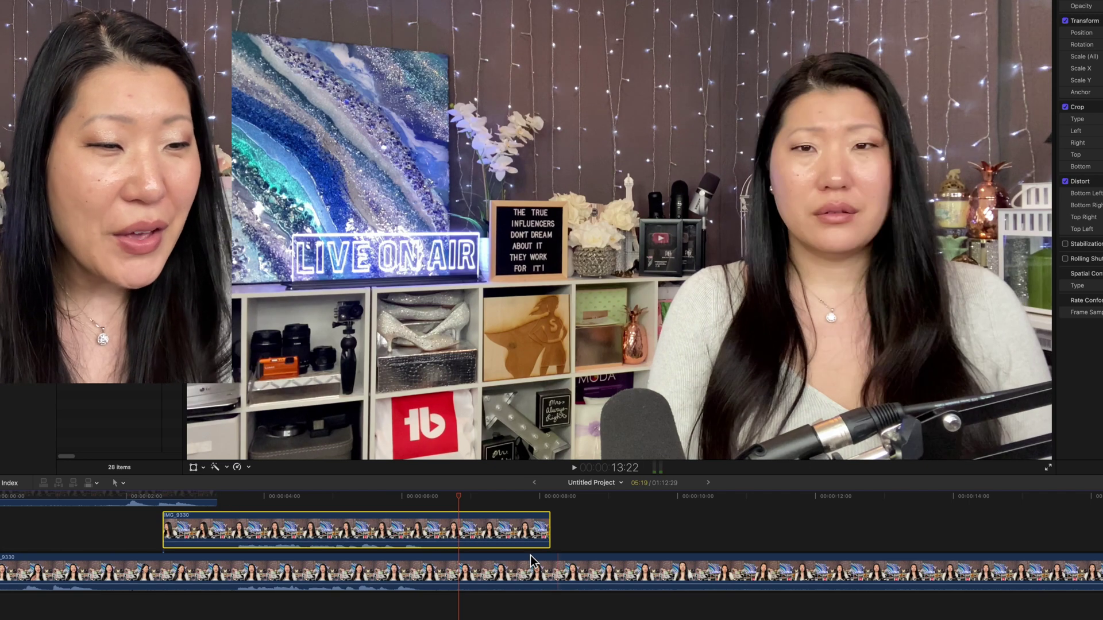
drag(548, 532, 461, 534)
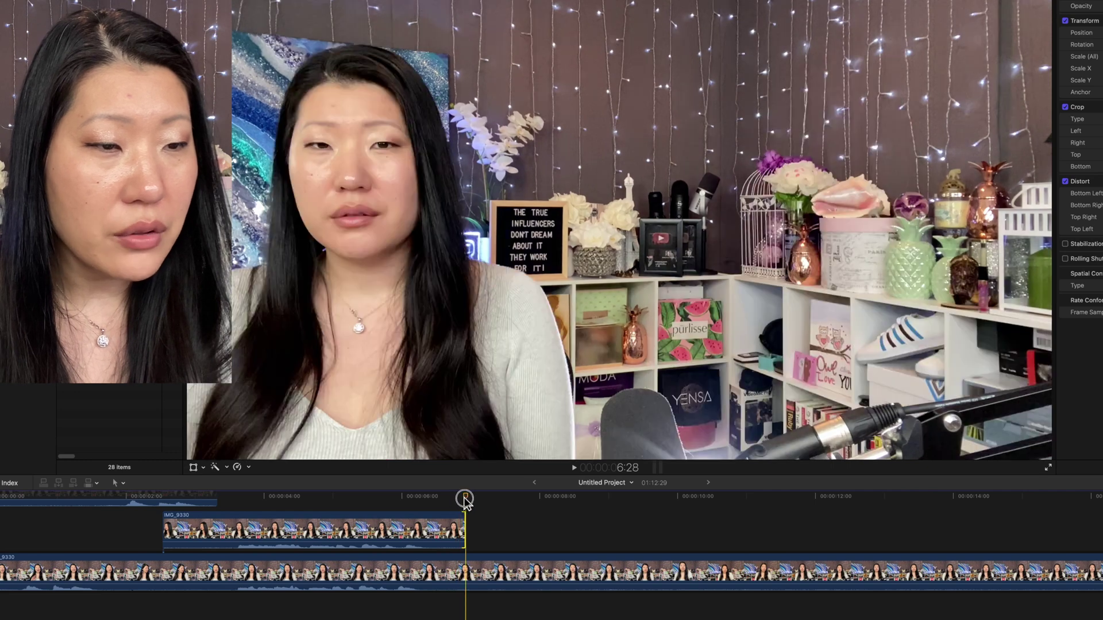
Blade the main clip at 6:28 and select its right part
click(465, 499)
click(466, 575)
key(super+b)
click(505, 577)
scroll(513, 579, left, 2)
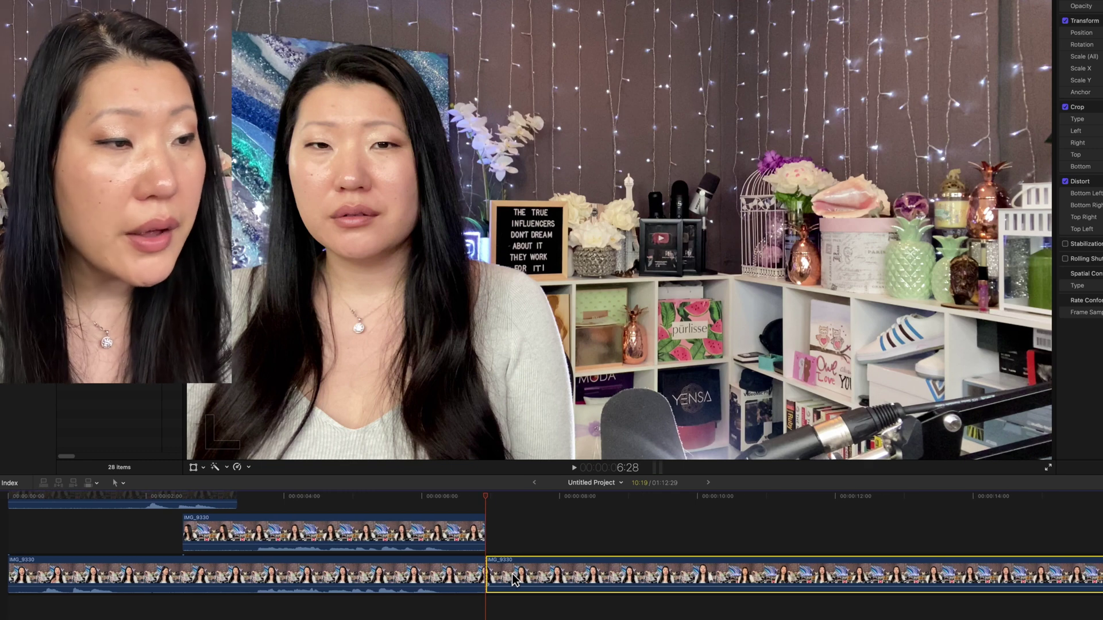
Trim the topmost clip's start later and slide it 11 frames earlier
drag(9, 504, 89, 503)
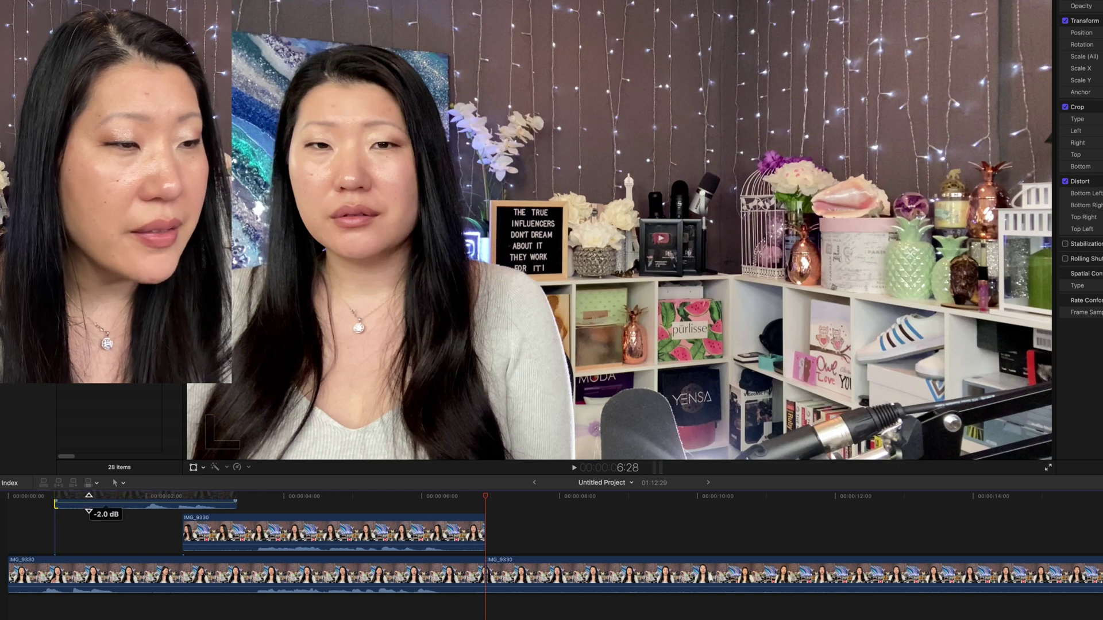
click(182, 509)
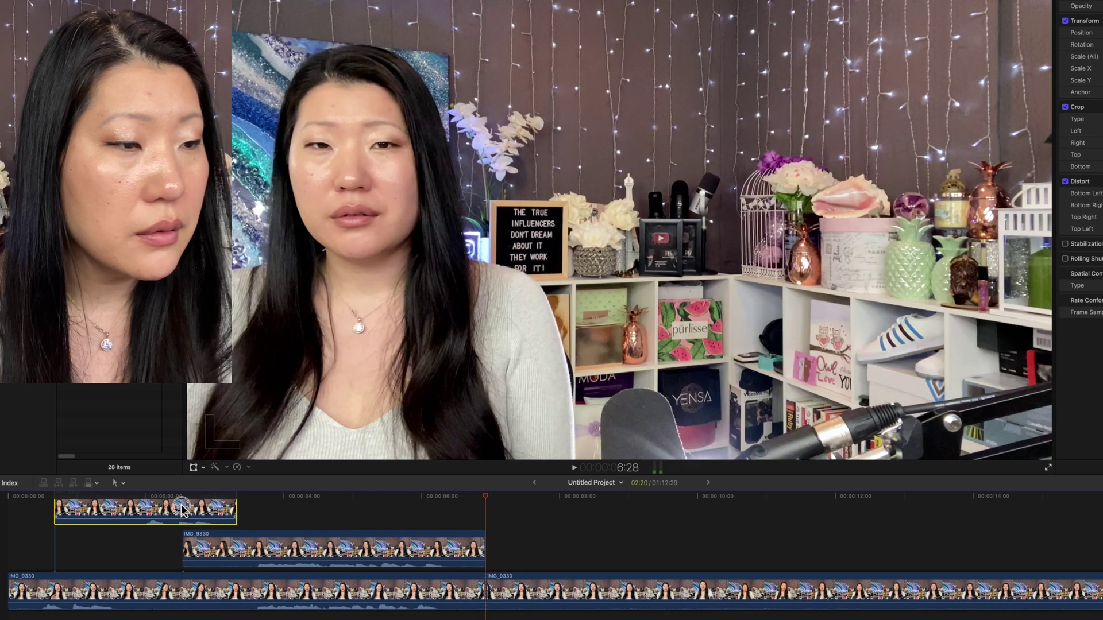
drag(181, 509, 159, 509)
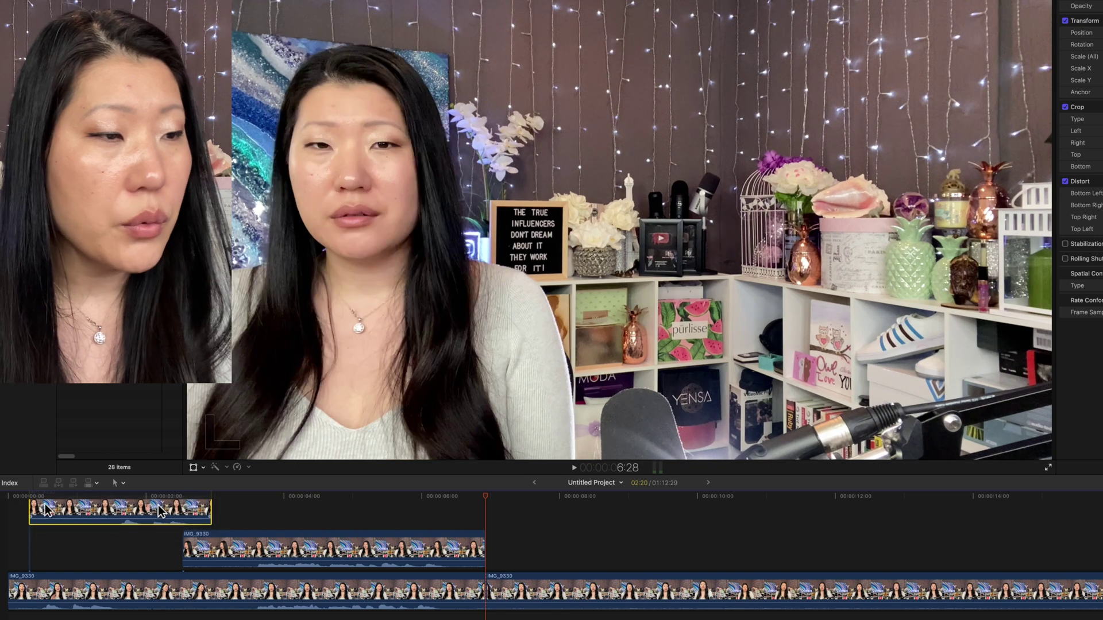
Review playback to 4:14, then trim the middle clip's start 8 frames later
scroll(33, 493, right, 1)
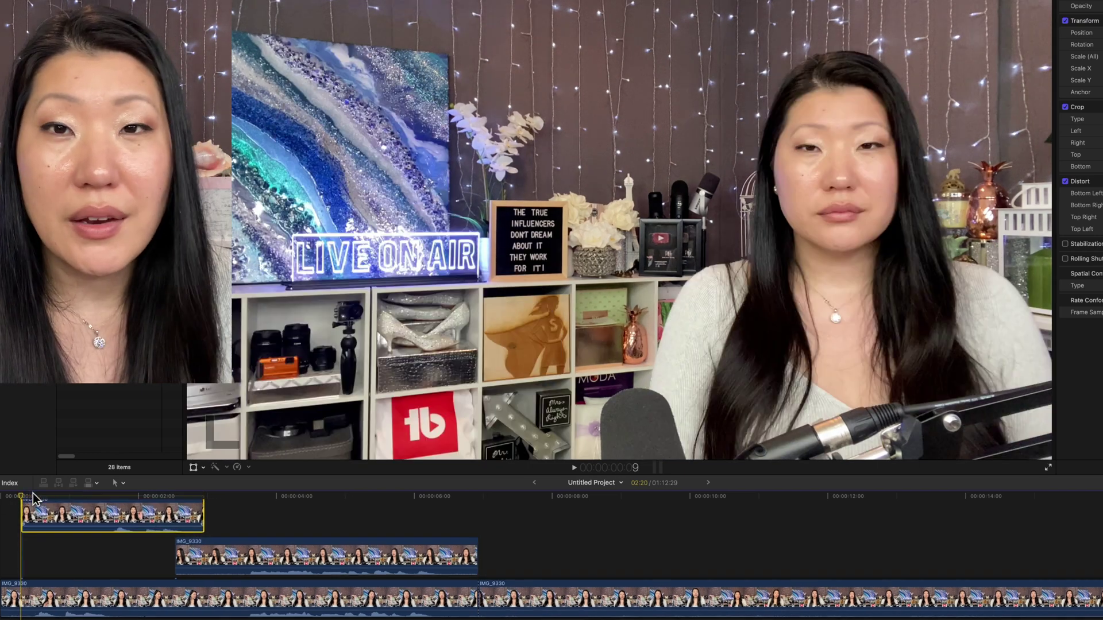
key(space)
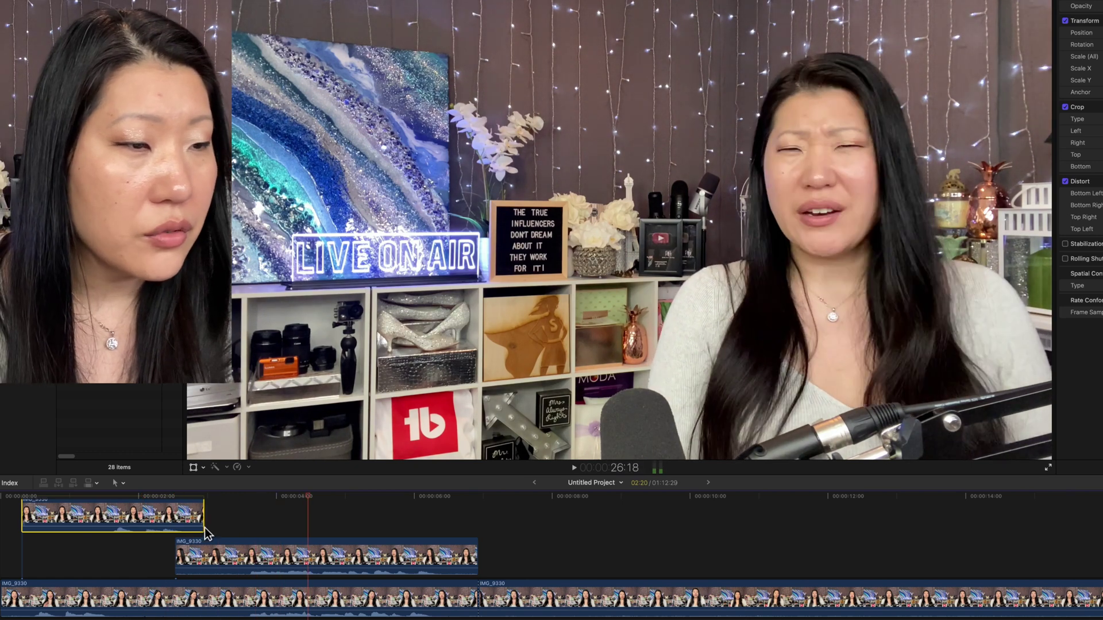
key(space)
drag(176, 559, 206, 559)
Review from about 3 seconds, zoom in, and trim the second upper clip's start later
click(174, 497)
key(space)
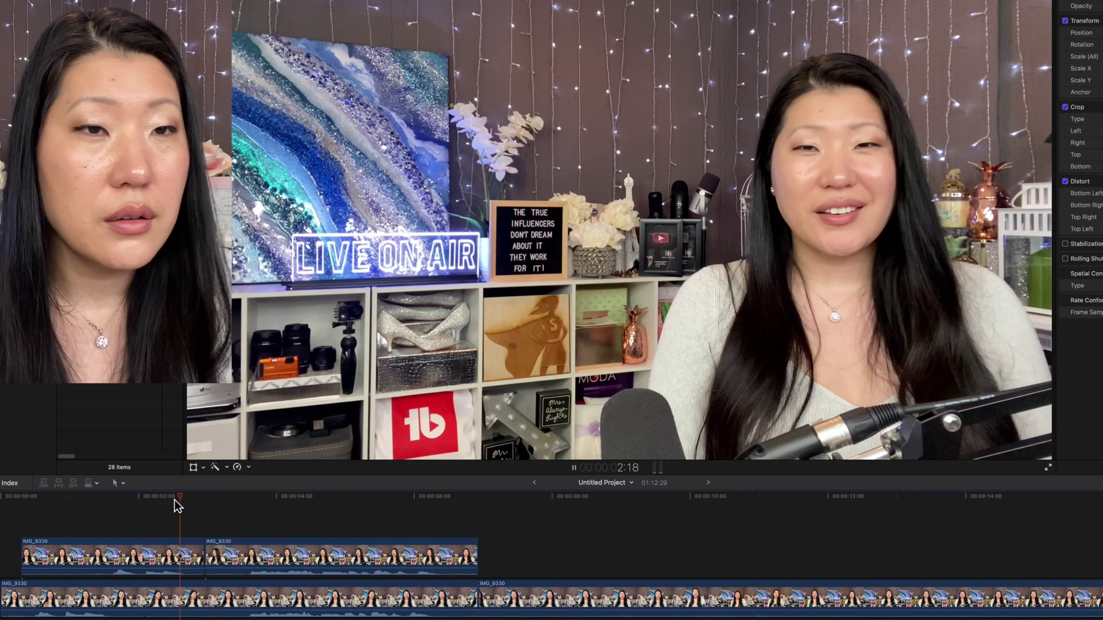
key(space)
mouse_move(259, 501)
mouse_down()
mouse_move(197, 501)
mouse_move(243, 500)
mouse_up()
key(super+equal)
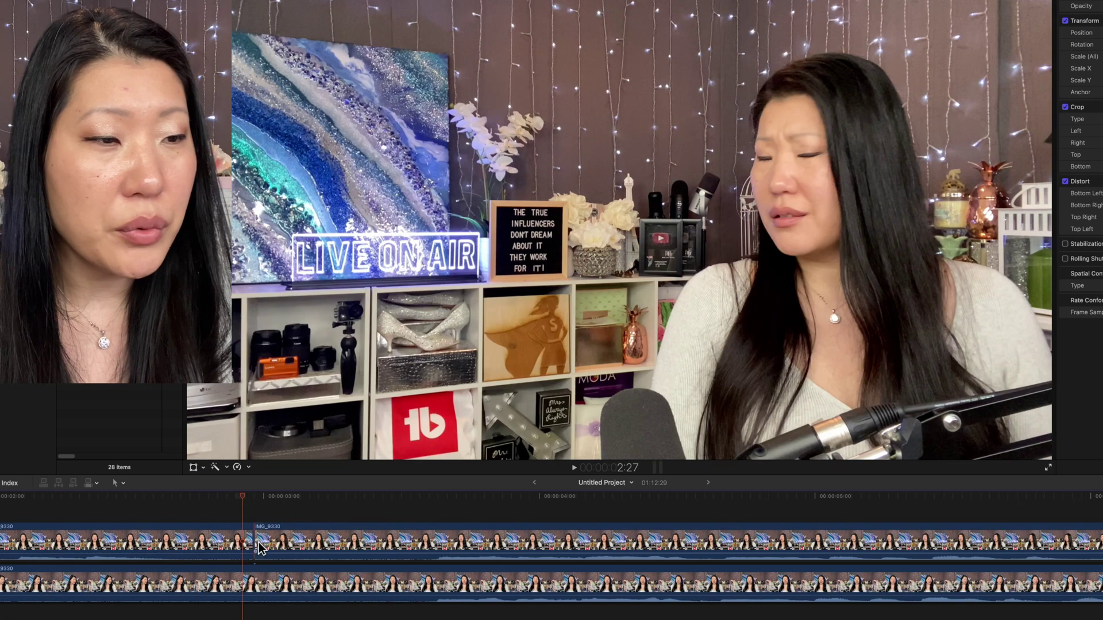
drag(256, 546, 293, 505)
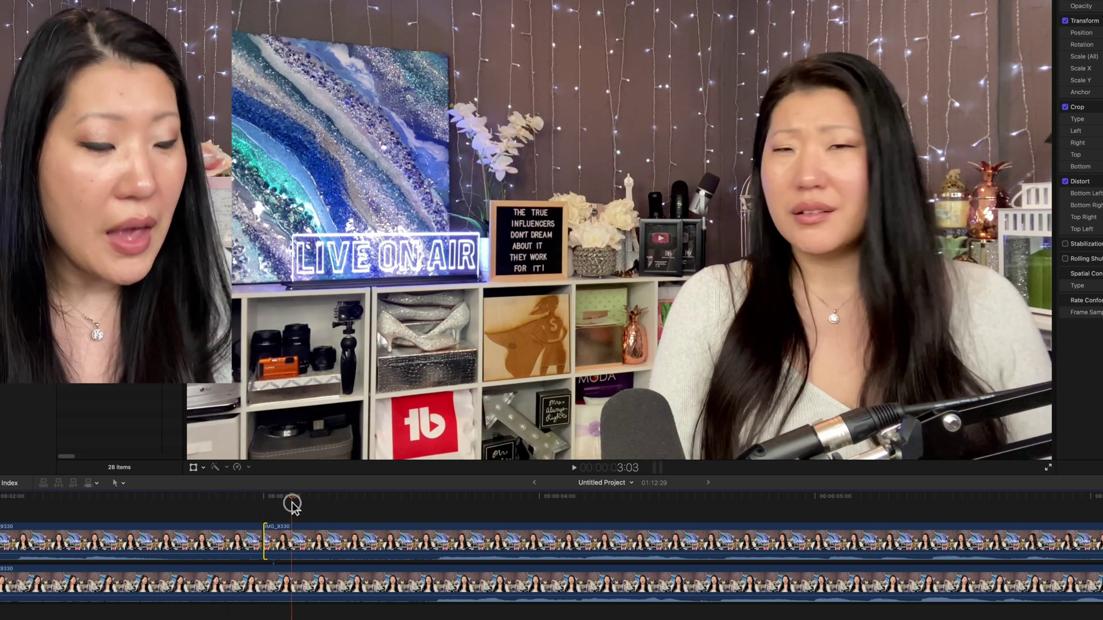
Trim the lower clip's start by 9 frames and play the project back to check timing
key(super+minus)
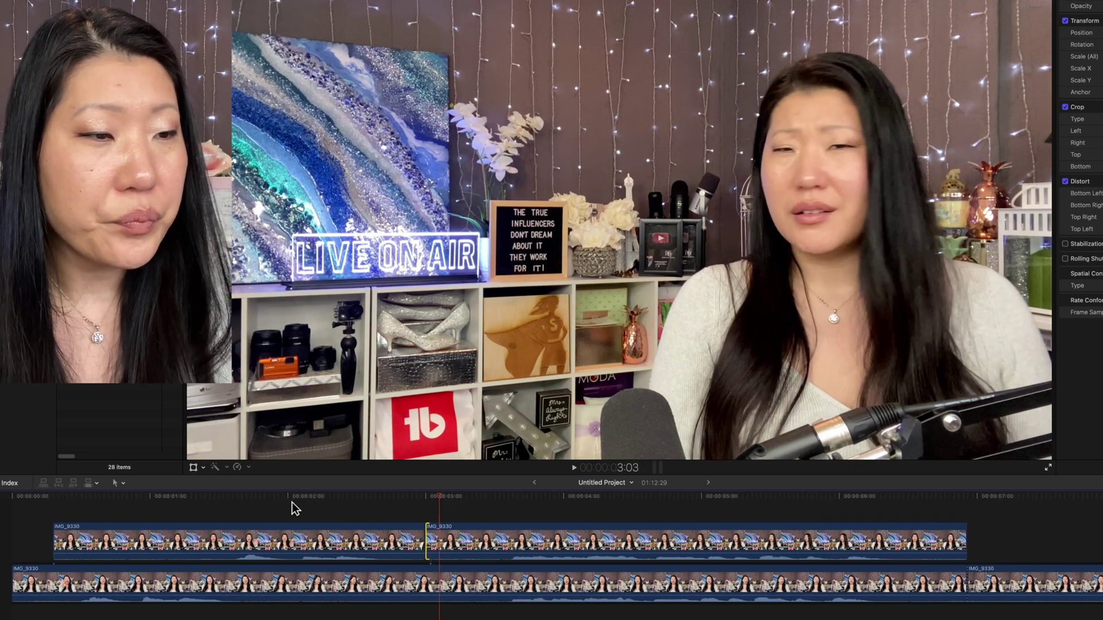
drag(8, 583, 48, 583)
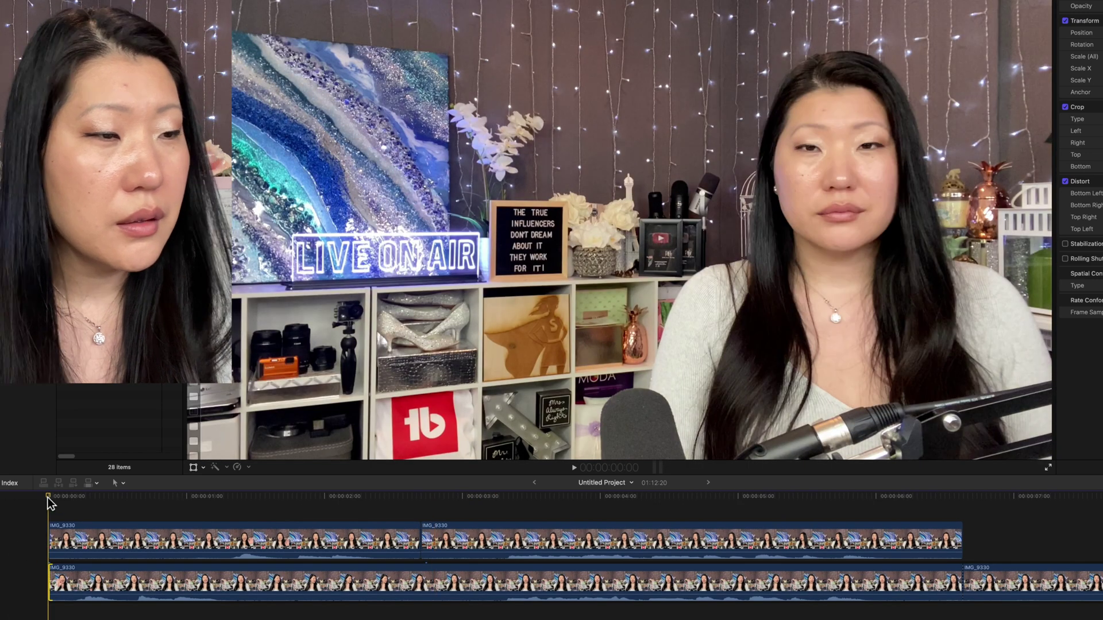
key(space)
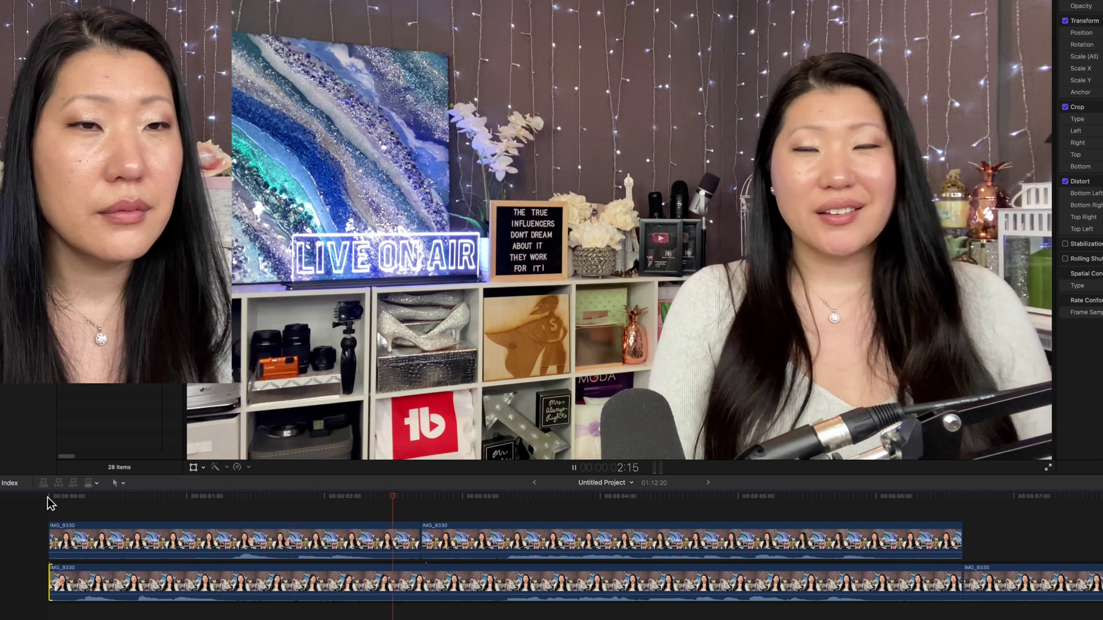
scroll(48, 497, right, 3)
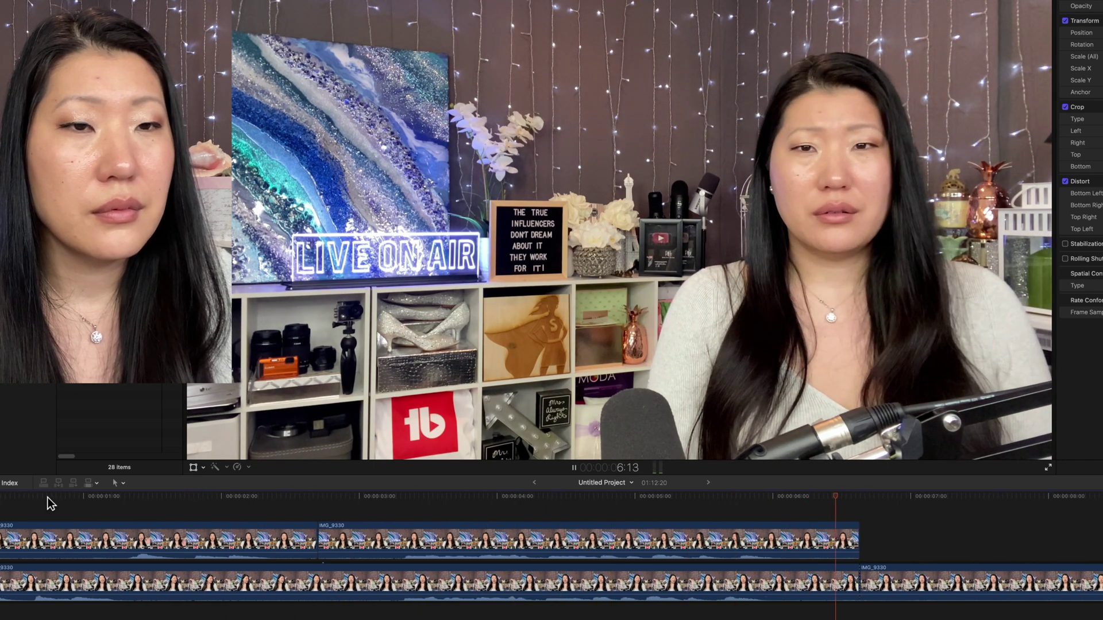
key(space)
scroll(47, 498, left, 2)
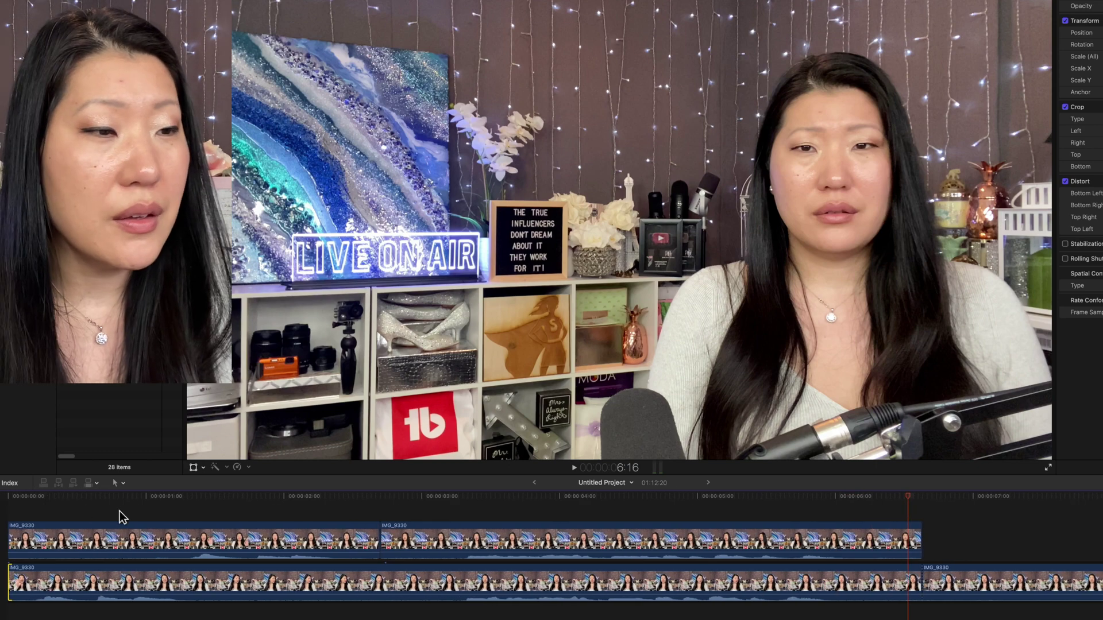
Combine the two upper IMG_9330 clips into a new compound clip
click(355, 539)
super+click(478, 530)
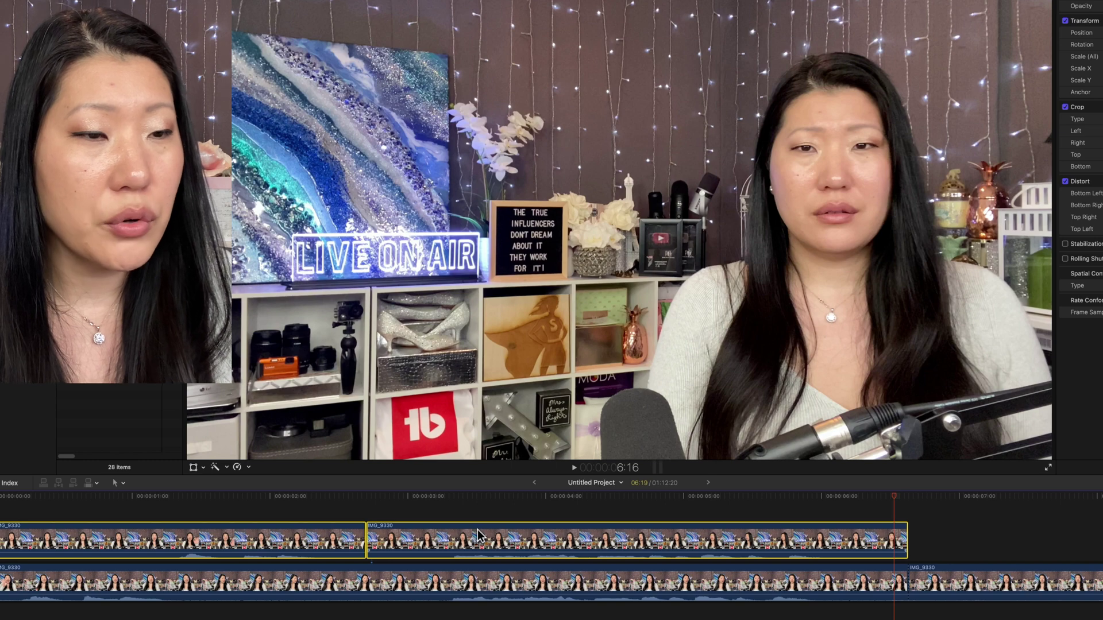
right_click(477, 529)
click(509, 452)
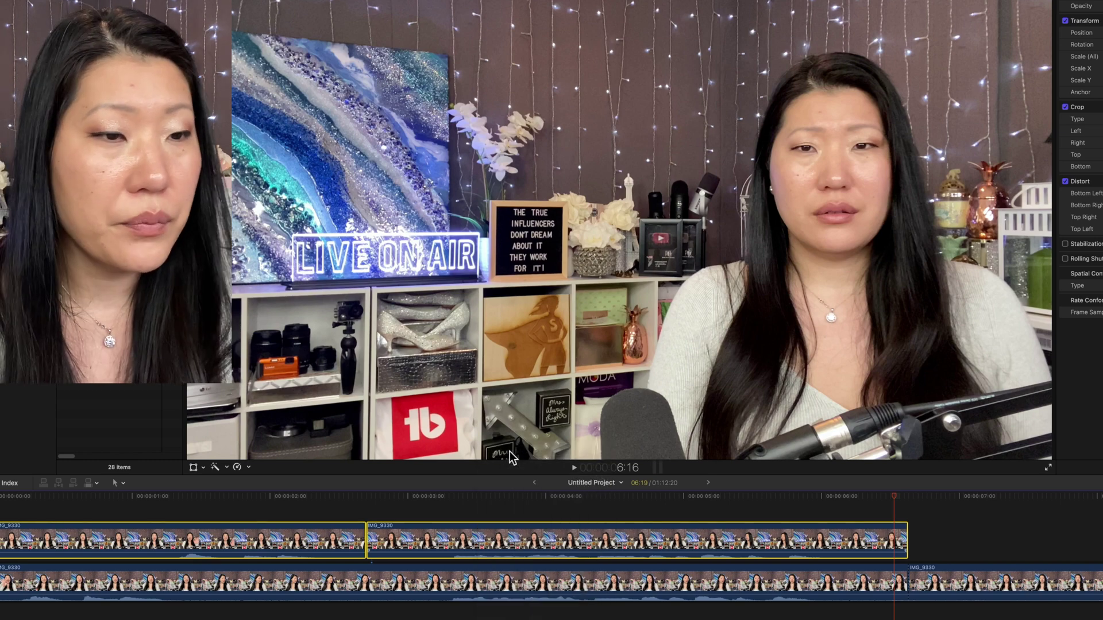
key(Escape)
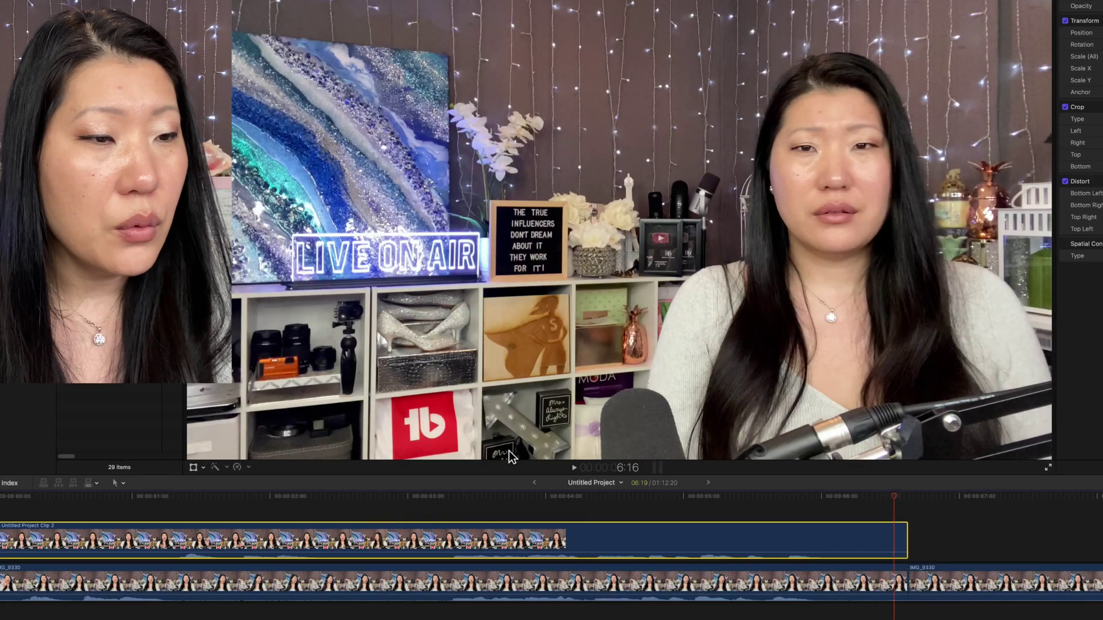
Select the compound clip at 2:24 and switch the viewer to Crop mode
click(381, 503)
click(380, 543)
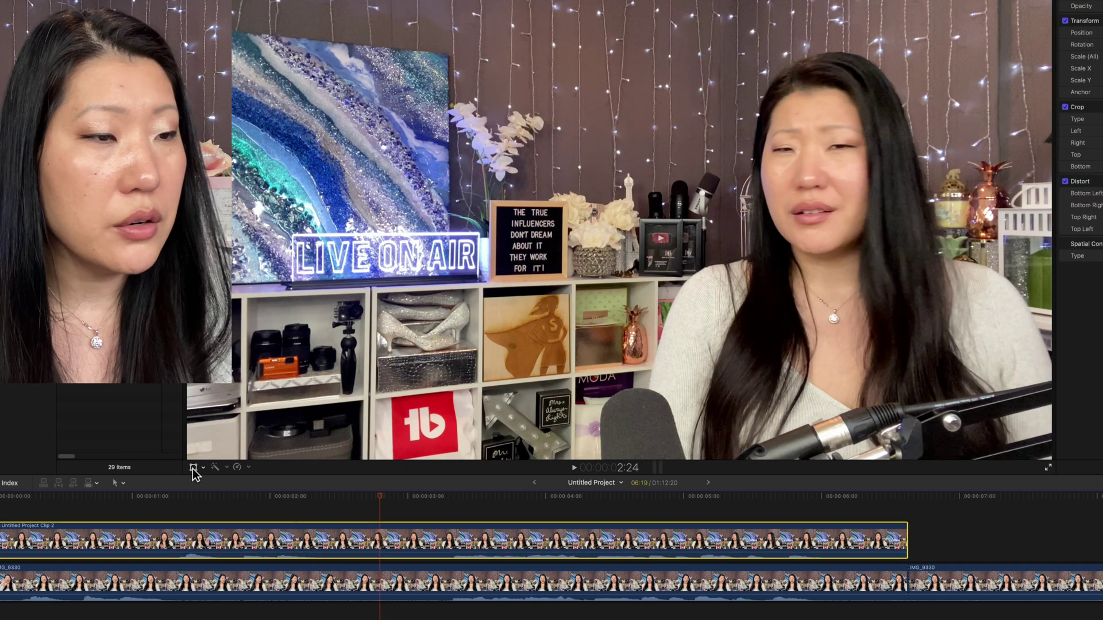
click(198, 468)
click(201, 468)
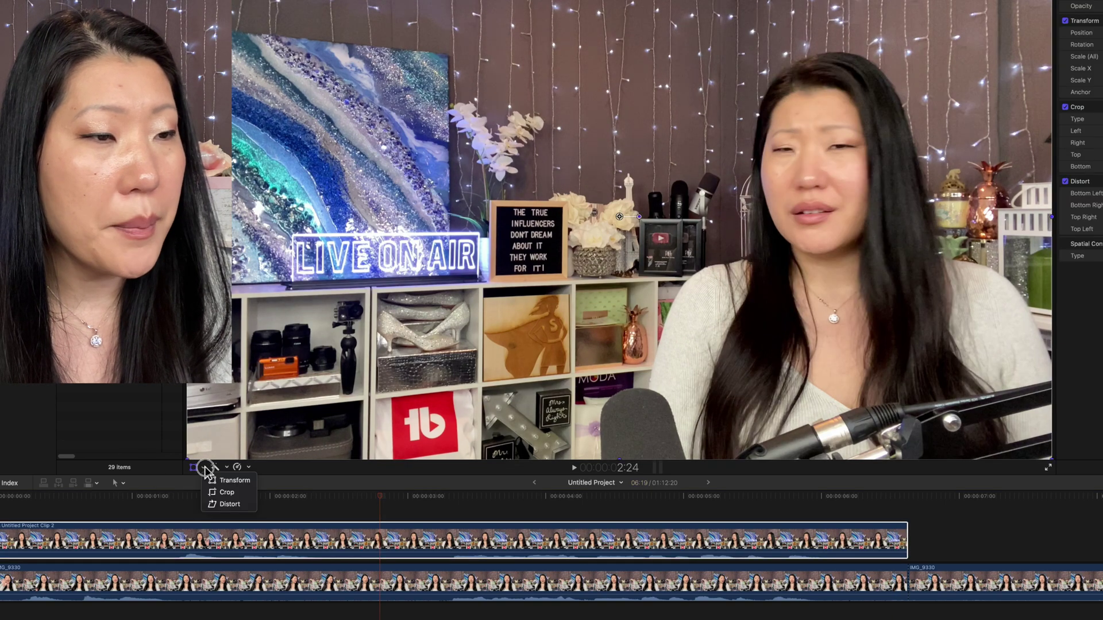
click(230, 493)
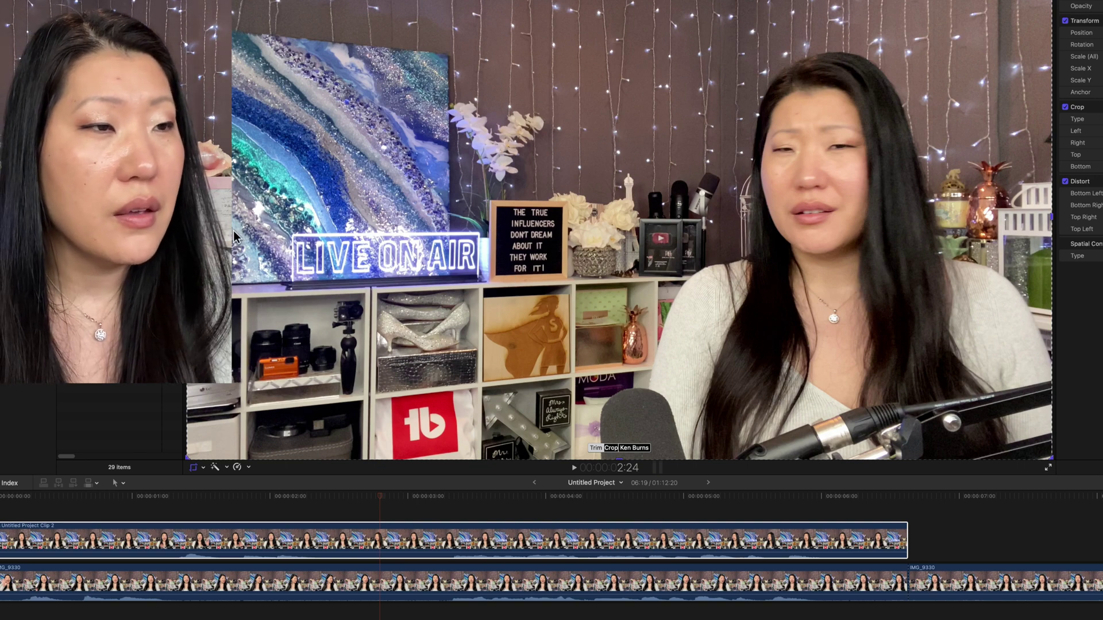
Crop the compound clip's left side to reveal a middle copy, then play the three-take composite
drag(188, 229, 599, 240)
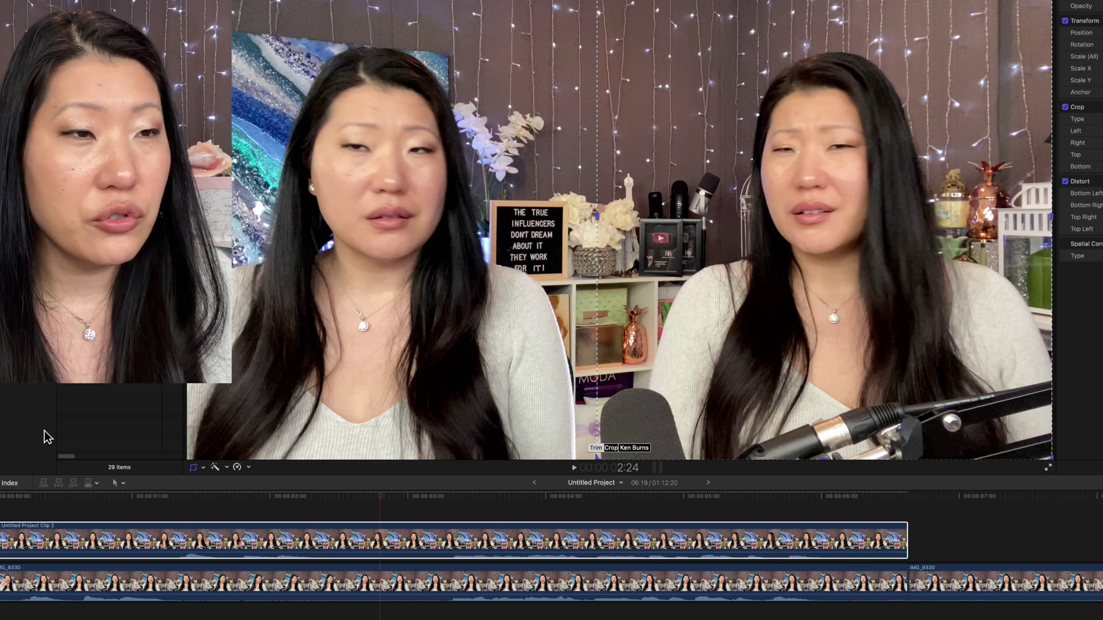
click(1, 498)
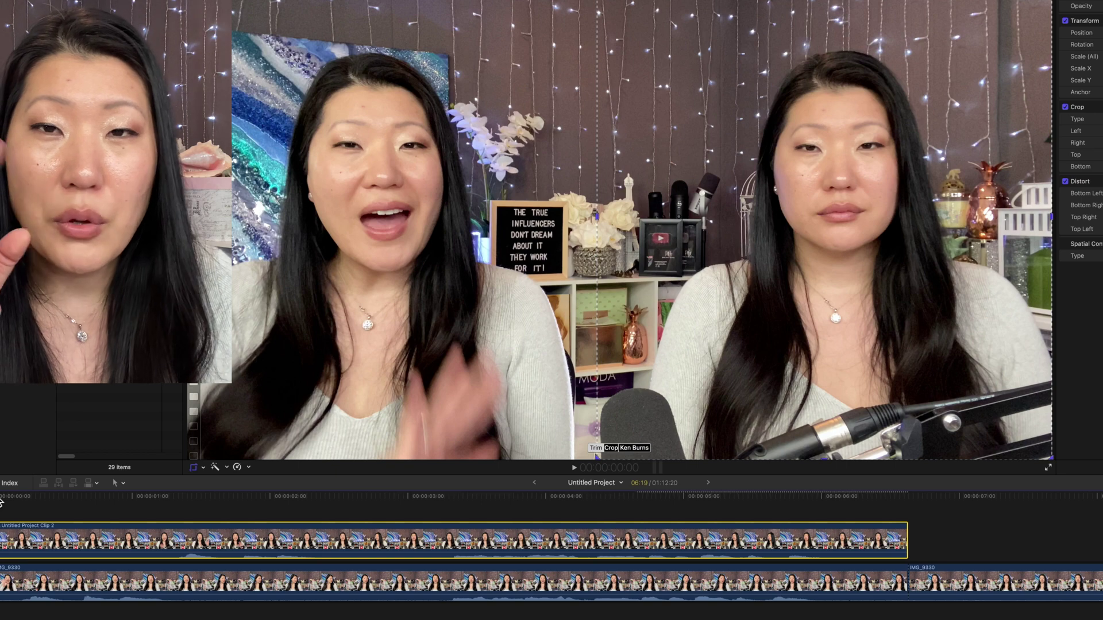
key(space)
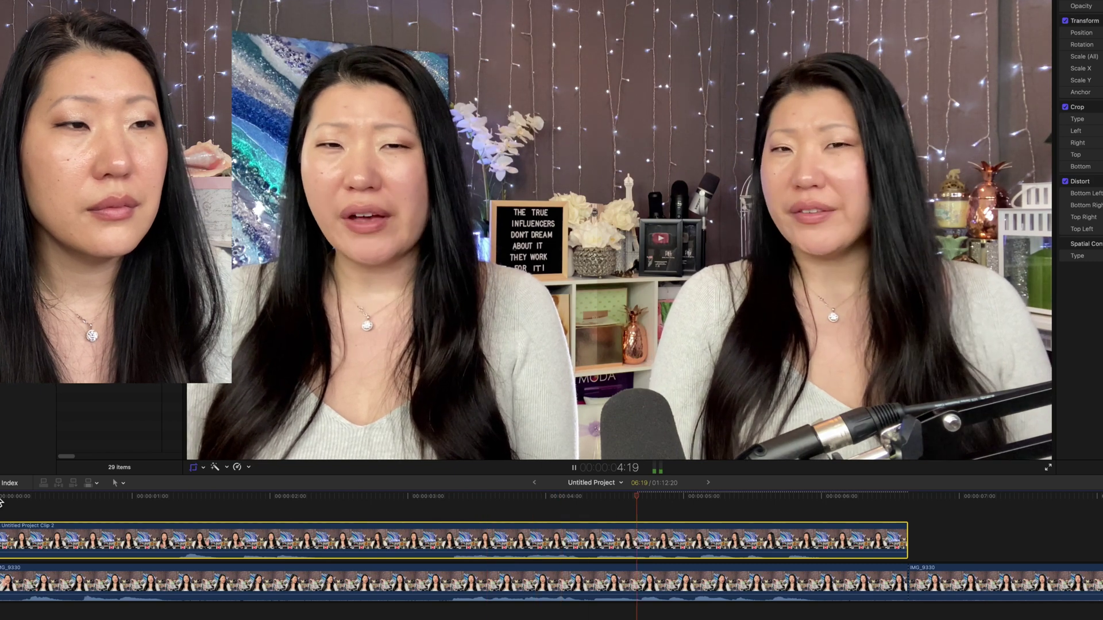
key(space)
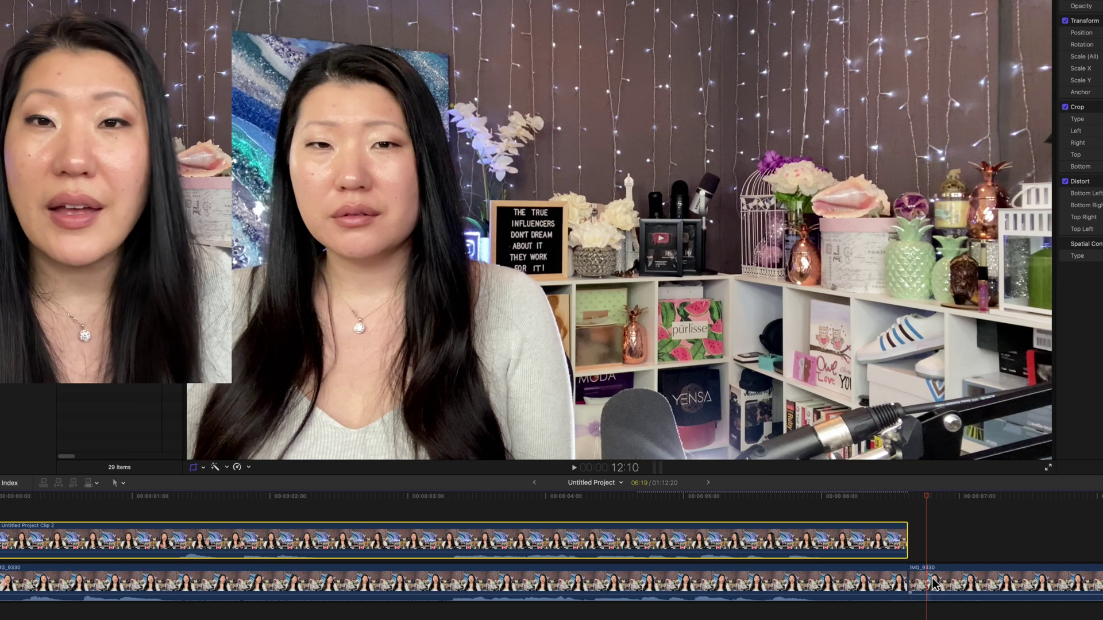
scroll(933, 583, left, 1)
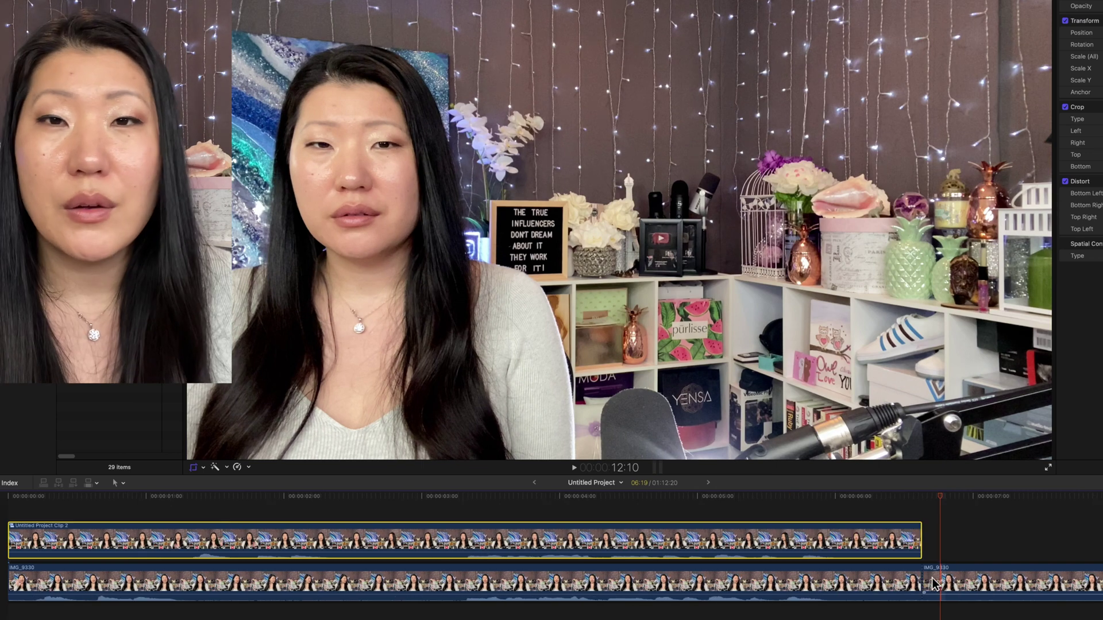